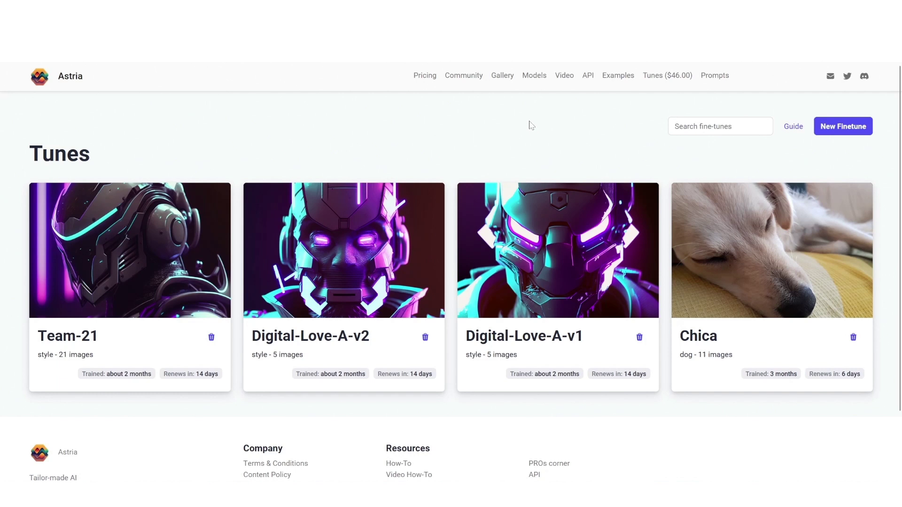
Create a new fine-tune form with title 'Fish Style A_v1' and class name 'style'
left_click(844, 130)
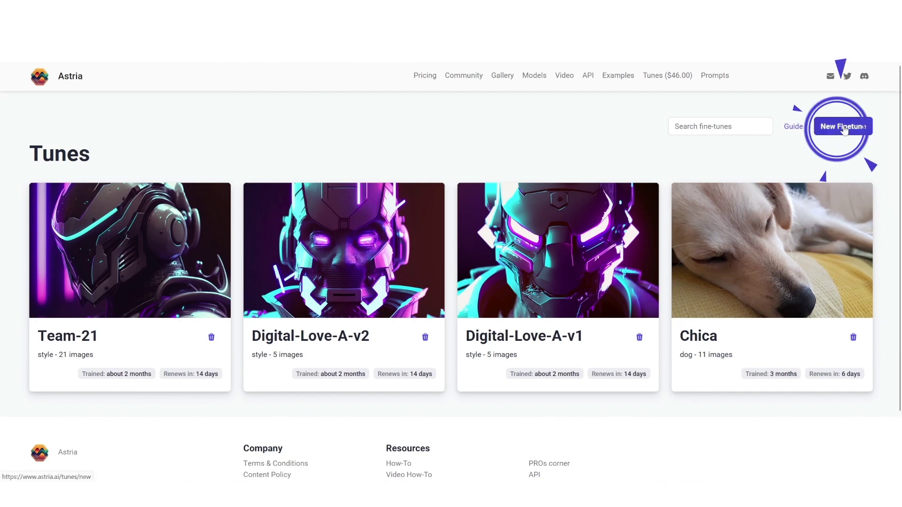
left_click(281, 189)
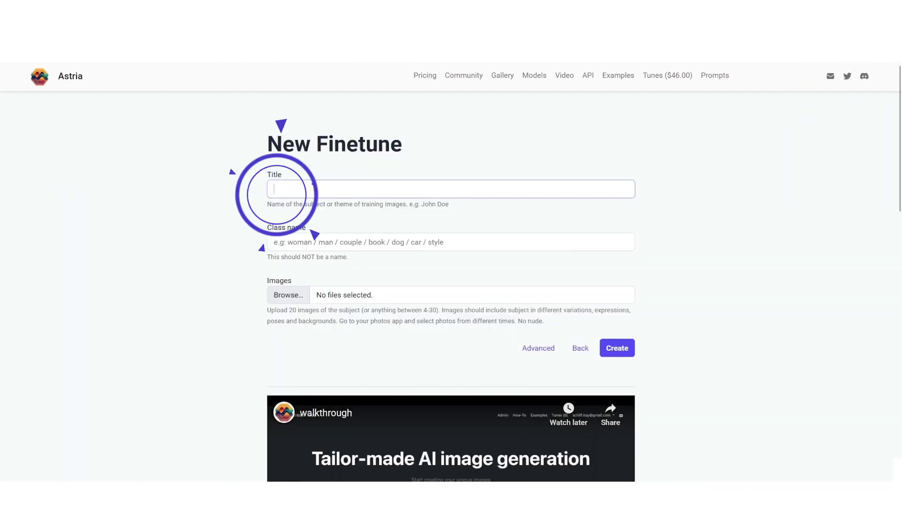
type("Fish Style")
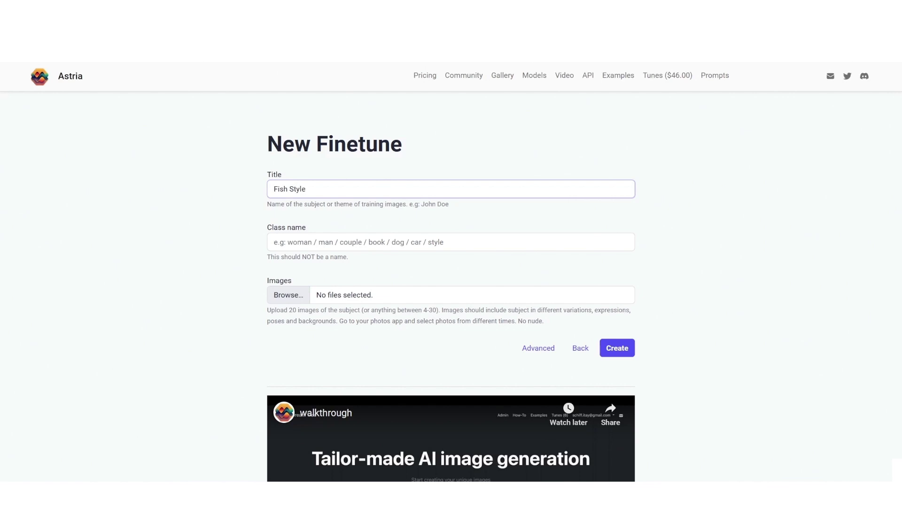
type(" A_v1")
left_click(282, 242)
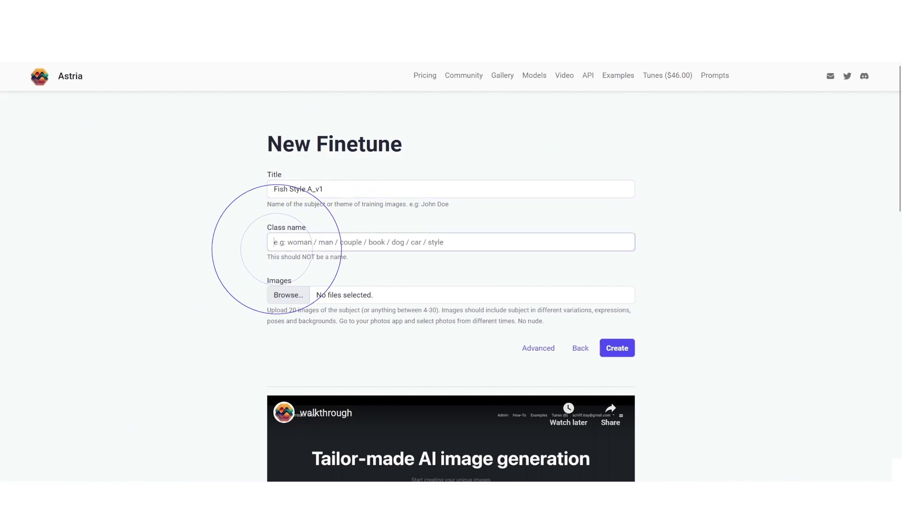
type("style")
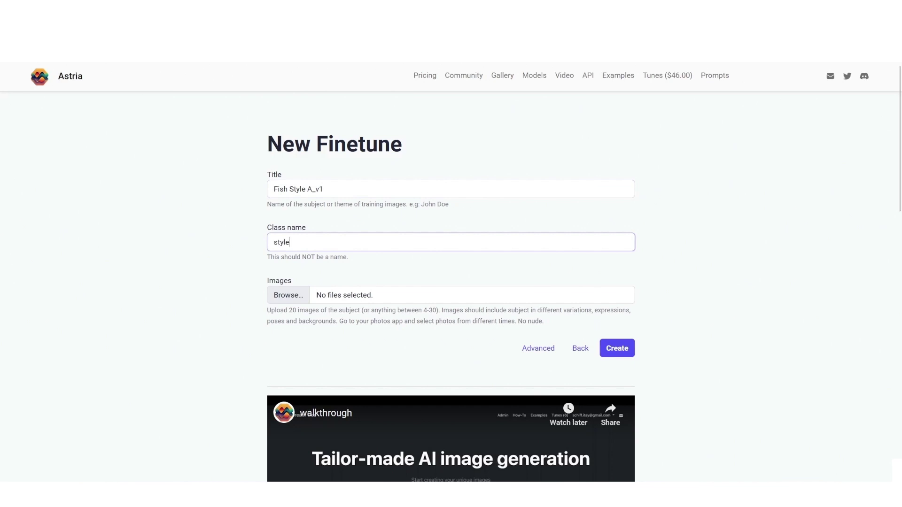
scroll(545, 296, "down", 2)
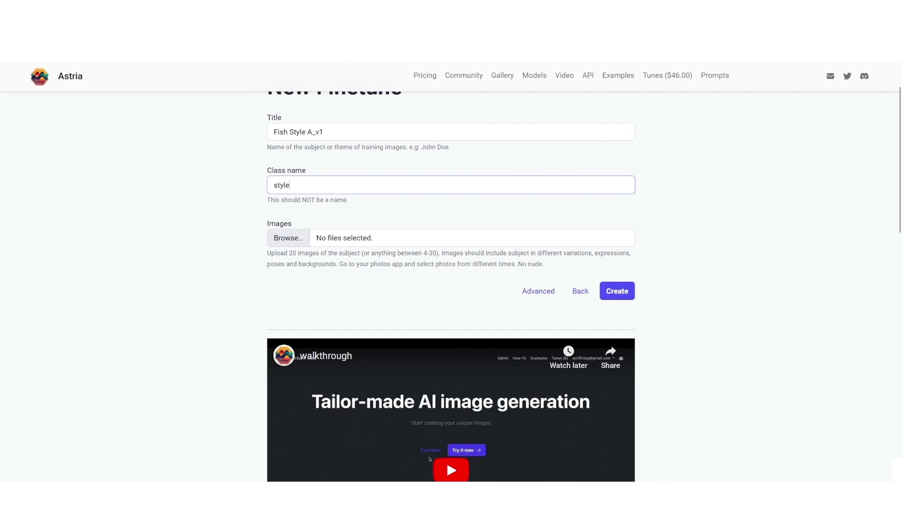
Set the trigger token to 'sks' in the advanced training options
scroll(461, 230, "up", 2)
scroll(538, 301, "down", 2)
left_click(538, 291)
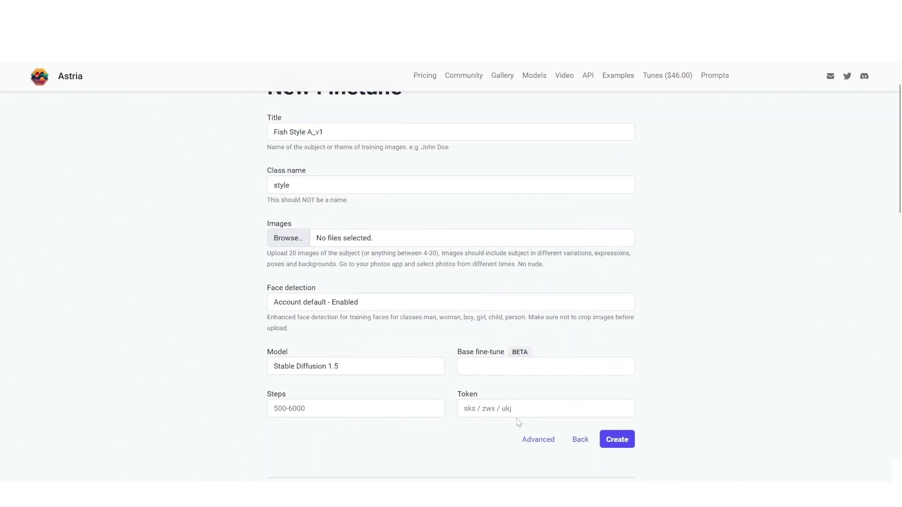
left_click(468, 411)
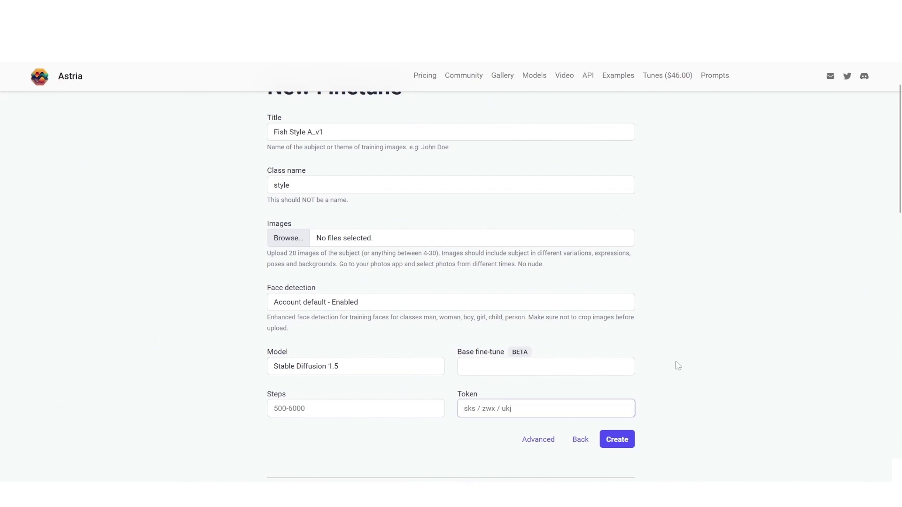
type("sks")
left_click(540, 443)
Keep Stable Diffusion 1.5 as the fine-tune's base model
left_click(352, 370)
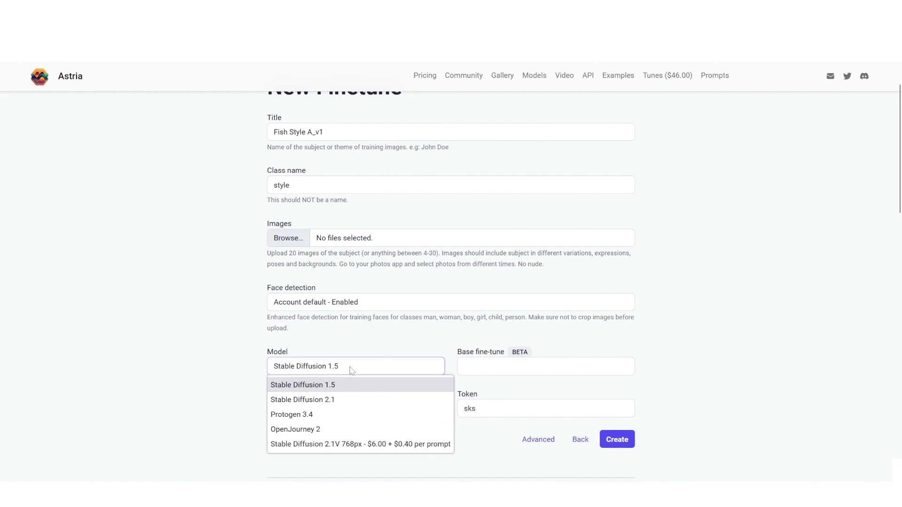
left_click(374, 385)
scroll(329, 342, "up", 2)
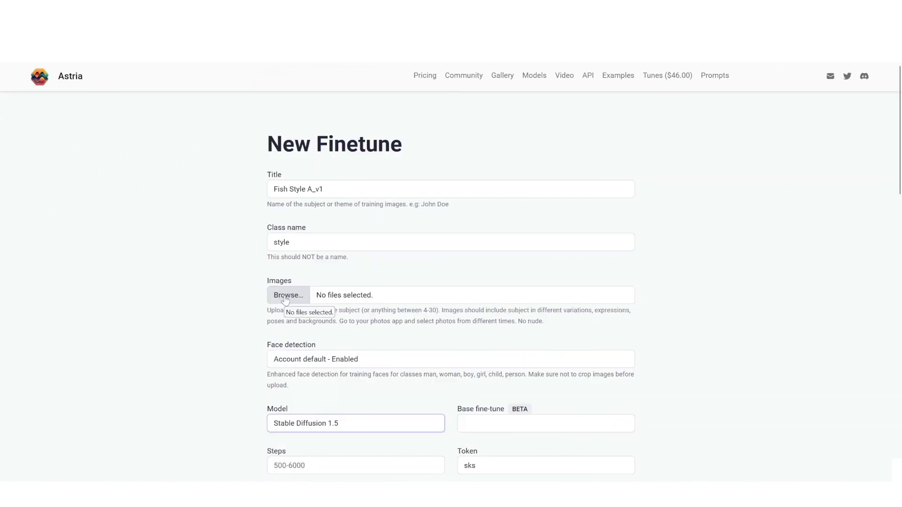
Preview the Fish folder images, starting from Fish (1).png, then return to the upload dialog
left_click(285, 296)
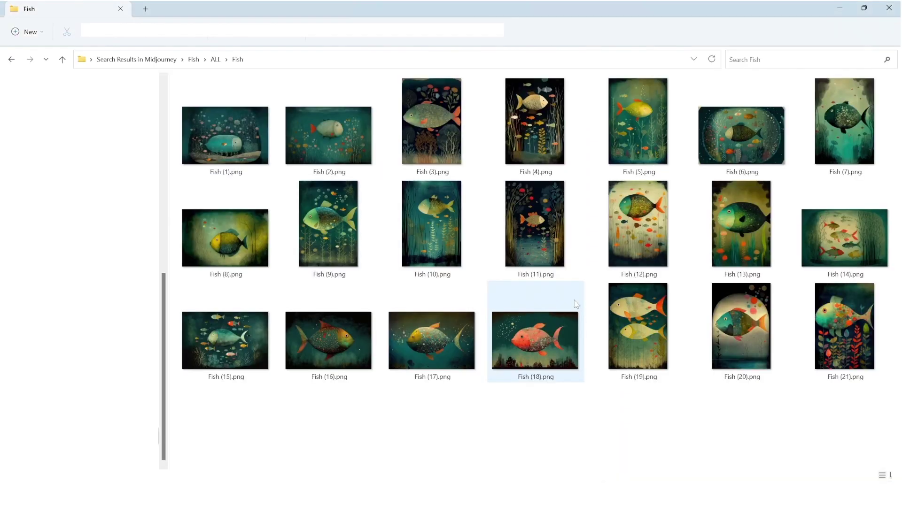
double_click(255, 147)
key("Right")
key("Right")
key("Right")
key("Right")
key("Right")
key("Right")
key("Right")
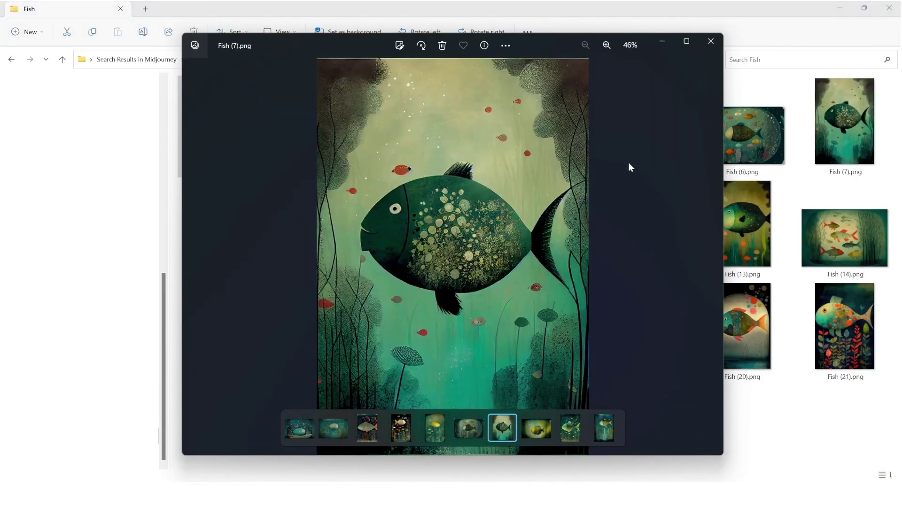
key("Escape")
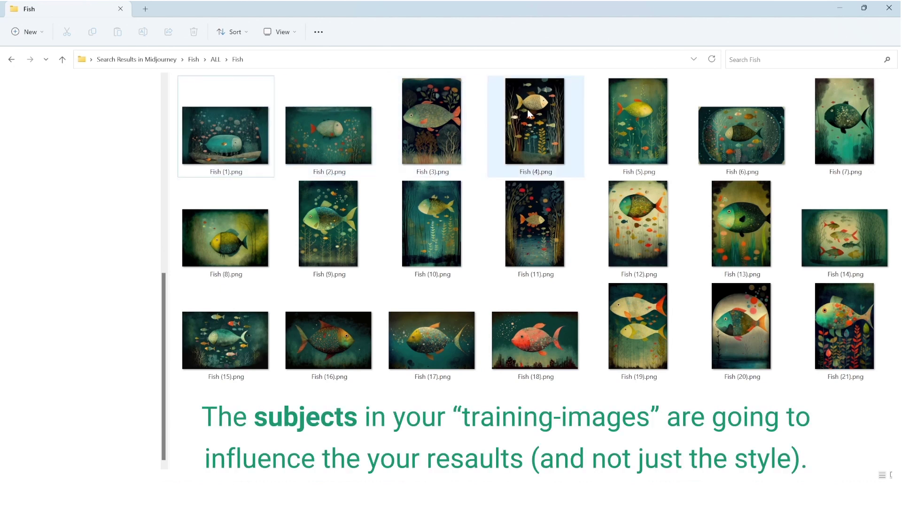
mouse_move(535, 110)
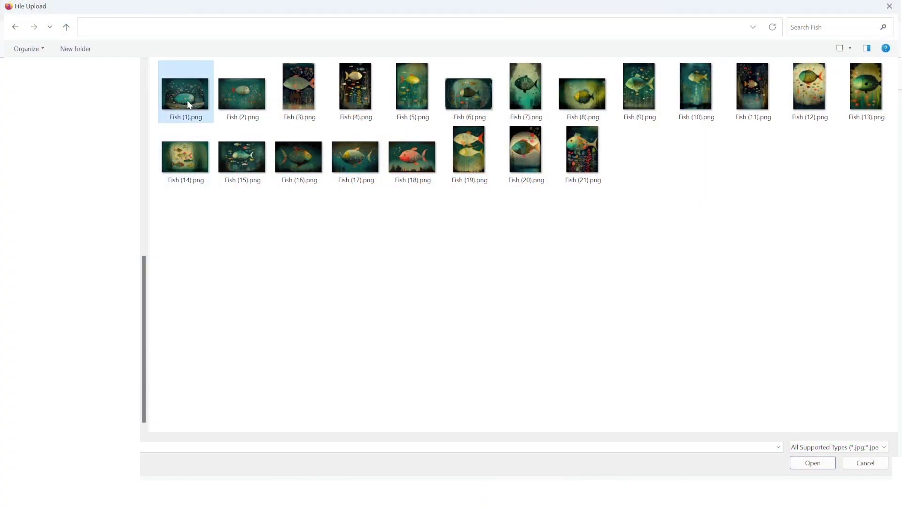
Upload Fish (1) through Fish (21) and create the fine-tune to start training
left_click(583, 159, "shift")
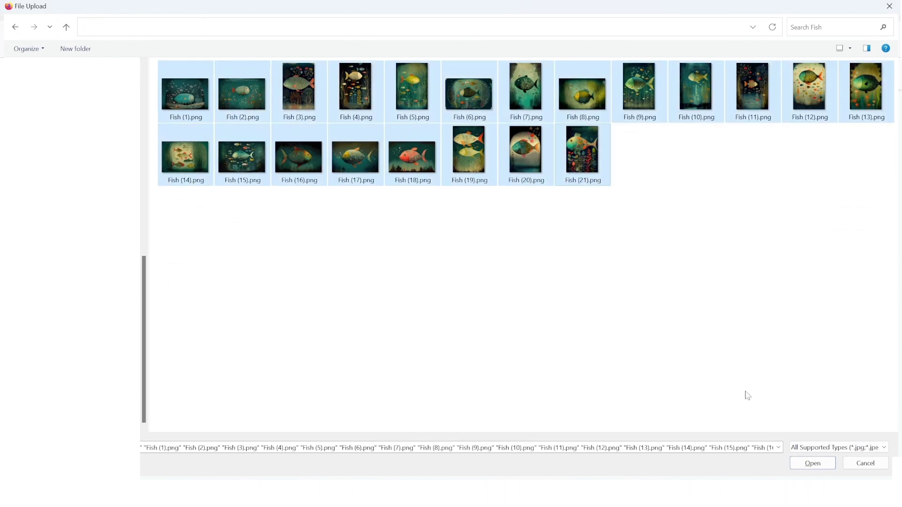
left_click(799, 463)
scroll(704, 423, "down", 2)
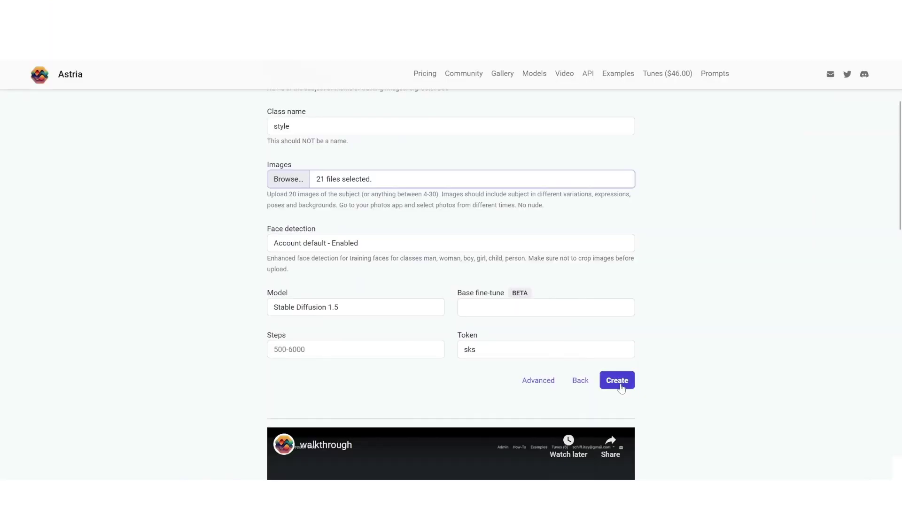
left_click(618, 382)
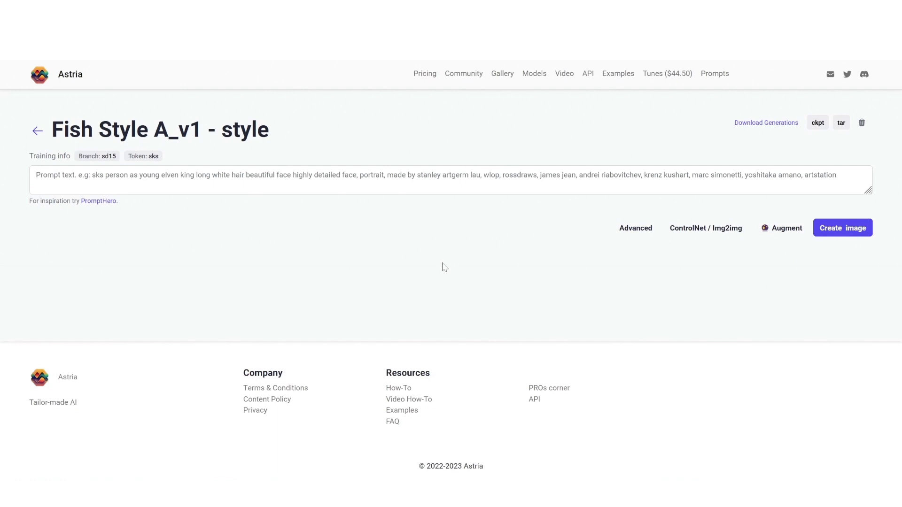
Generate images from the prompt 'fish swimming in the ocean, sks style'
type("fish swimming in the ocean, sks style")
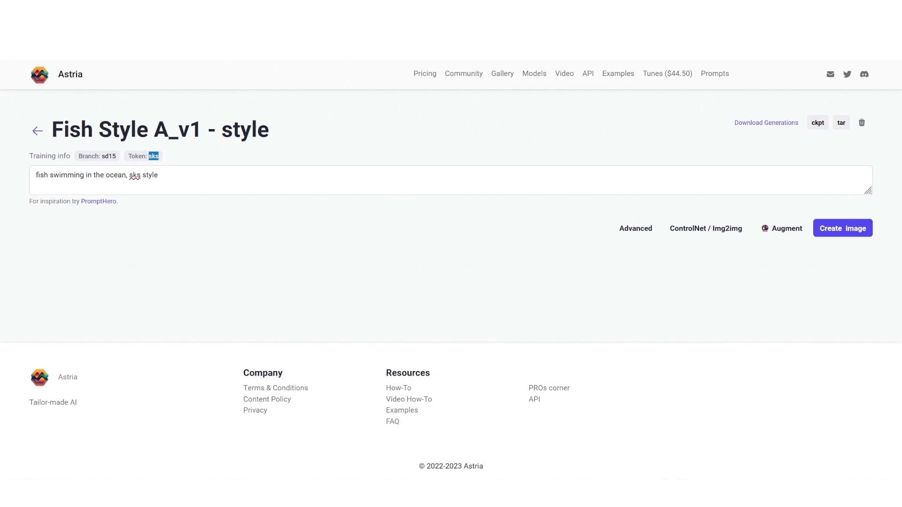
left_click(158, 175)
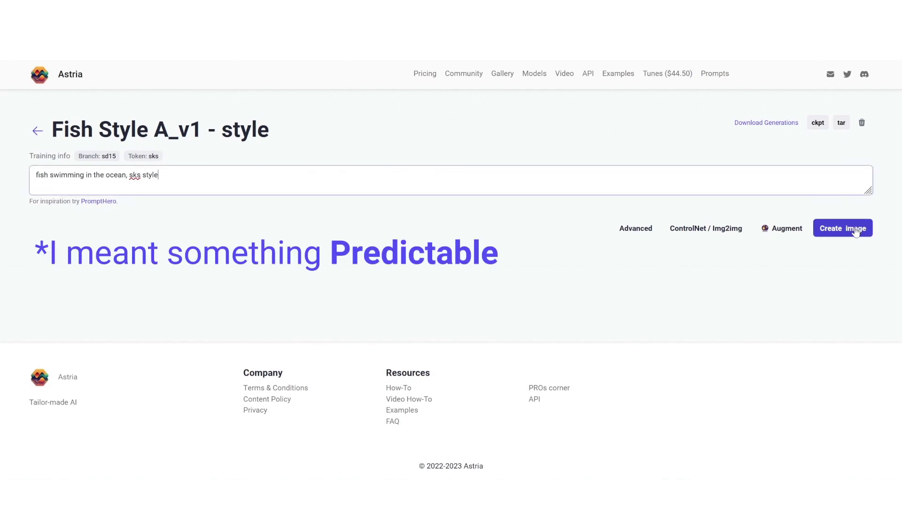
left_click(855, 230)
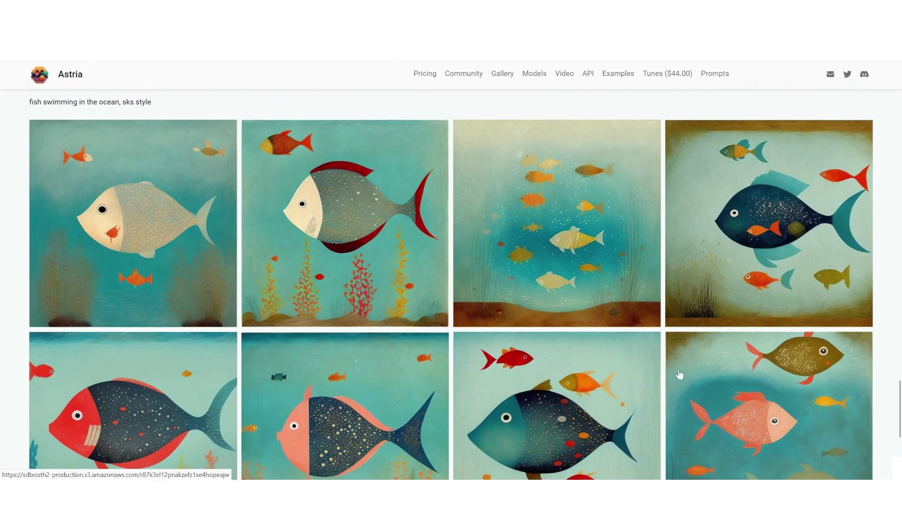
left_click_drag(898, 387, 899, 321)
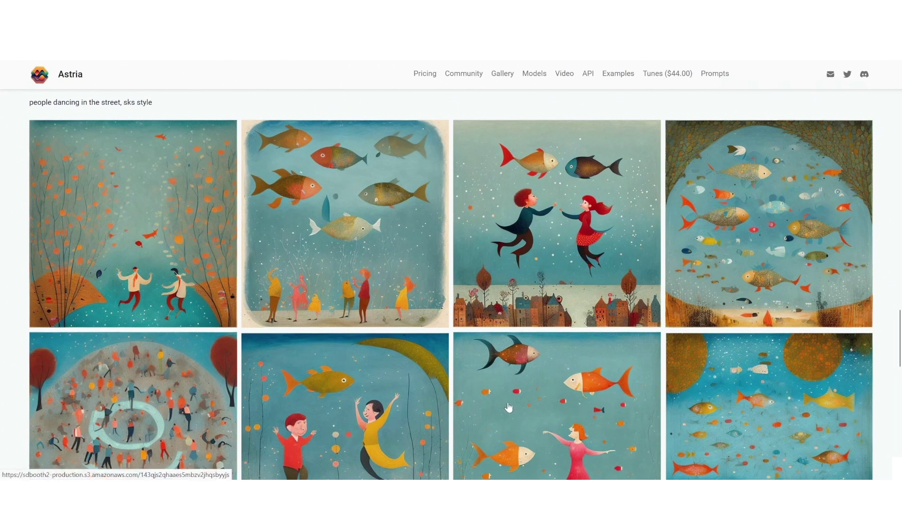
left_click_drag(899, 322, 899, 338)
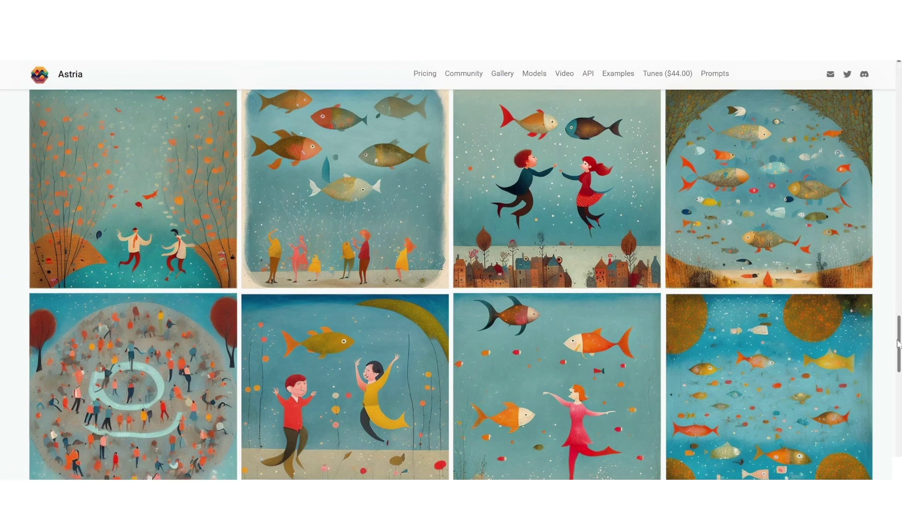
left_click_drag(897, 344, 899, 266)
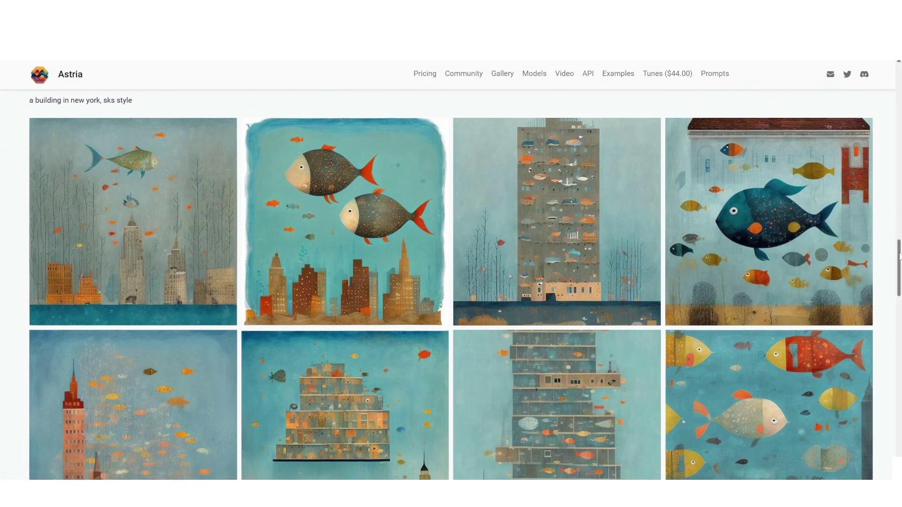
left_click_drag(898, 256, 899, 265)
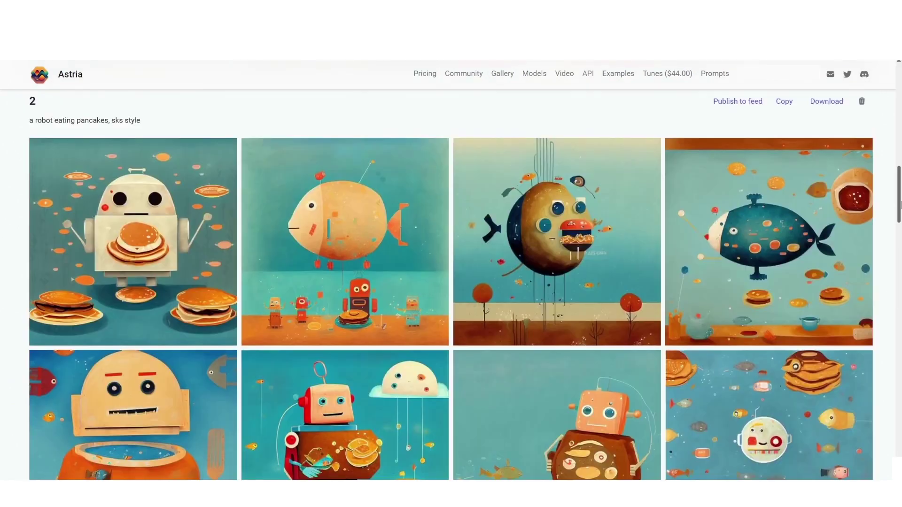
left_click_drag(898, 263, 900, 205)
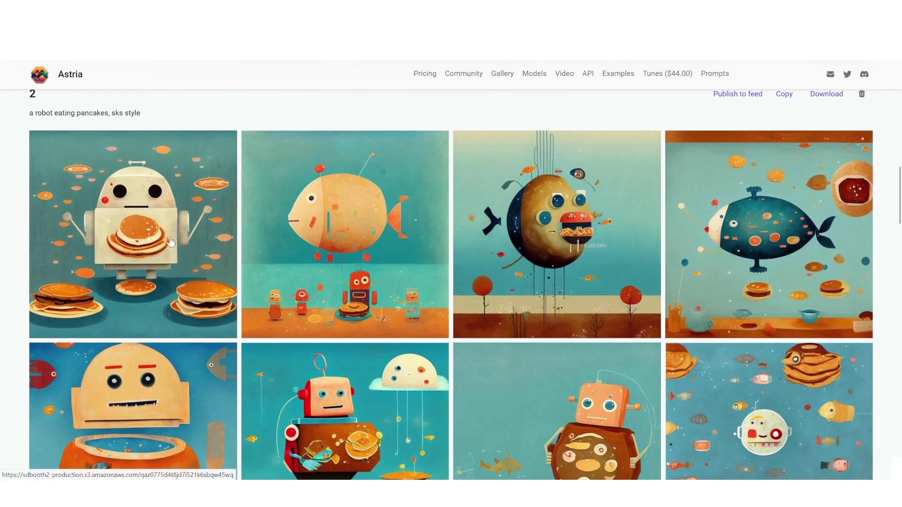
left_click_drag(899, 221, 900, 227)
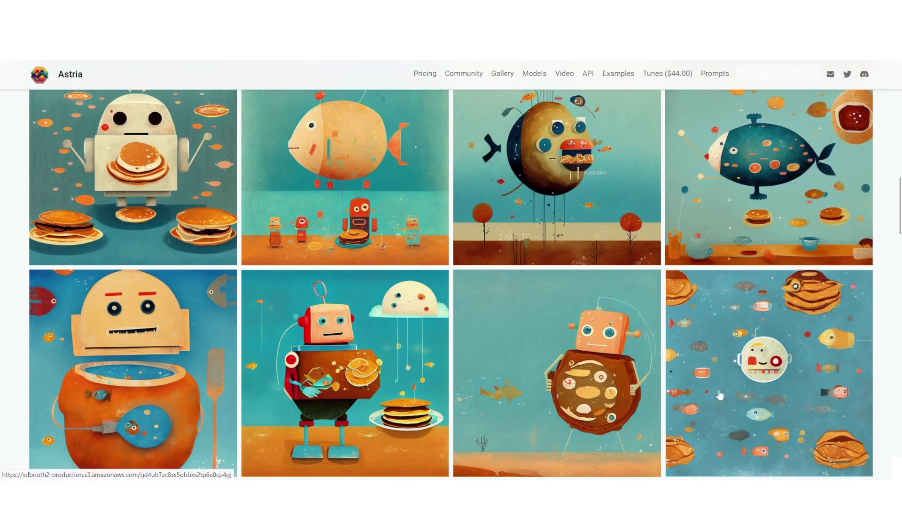
left_click_drag(899, 222, 899, 139)
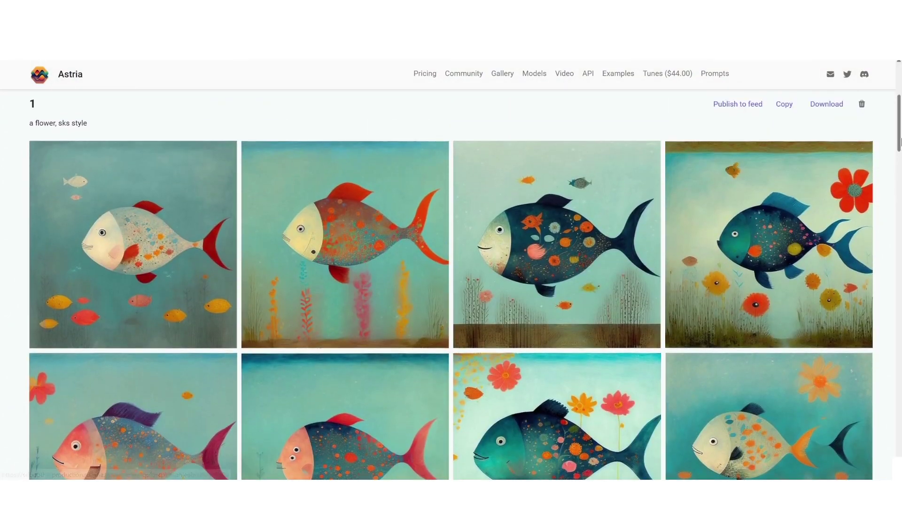
left_click_drag(899, 128, 898, 136)
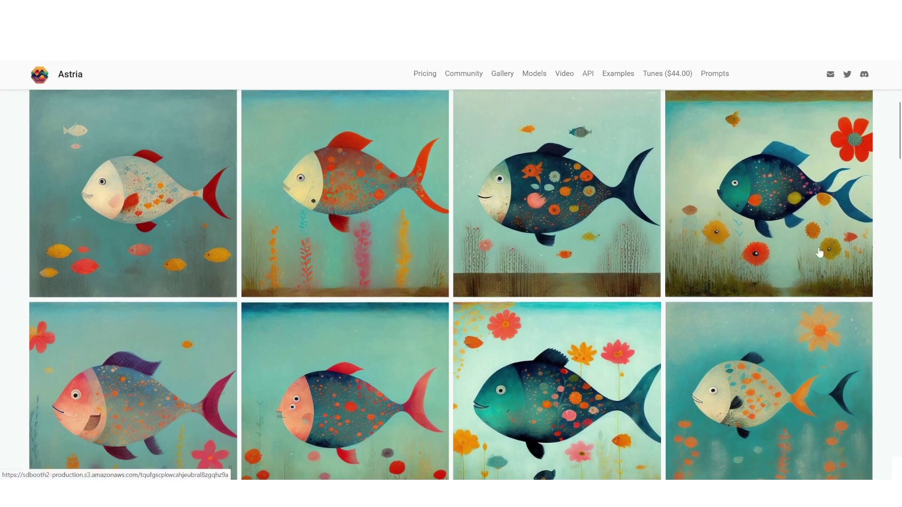
scroll(534, 117, "up", 1)
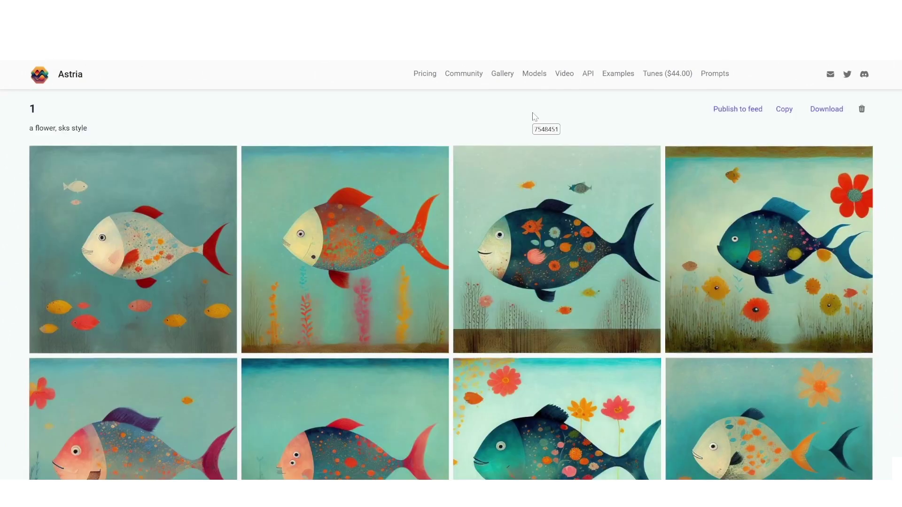
scroll(743, 215, "down", 15)
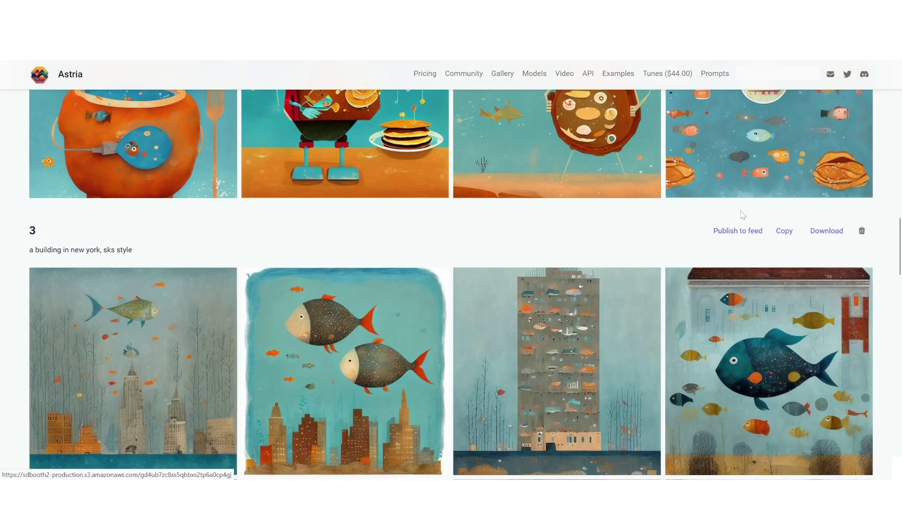
scroll(743, 215, "down", 7)
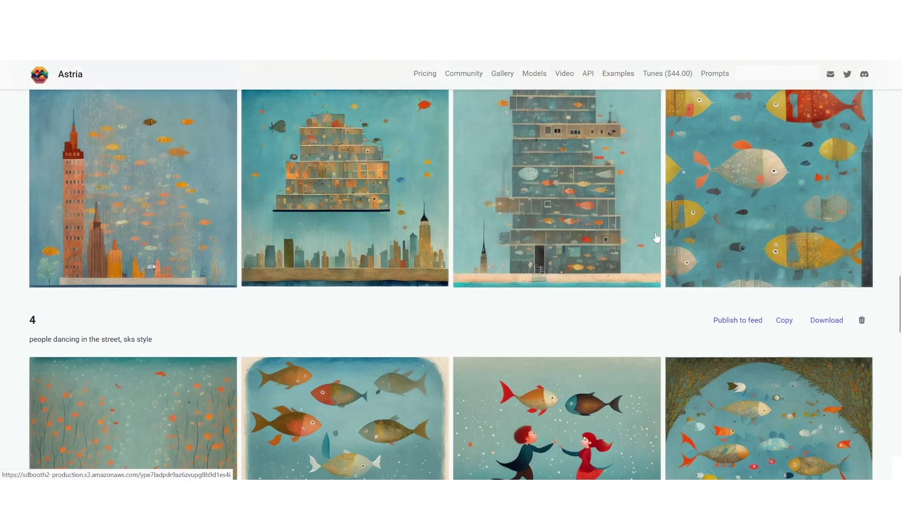